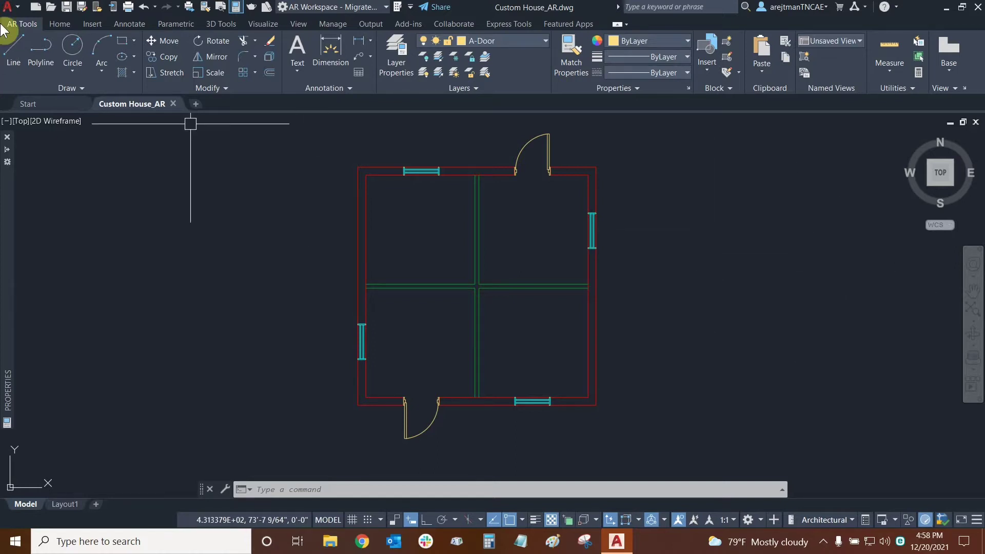
- Start exporting the drawing as a DGN file from the application menu
{"action": "left_click", "coordinate": [8, 7]}
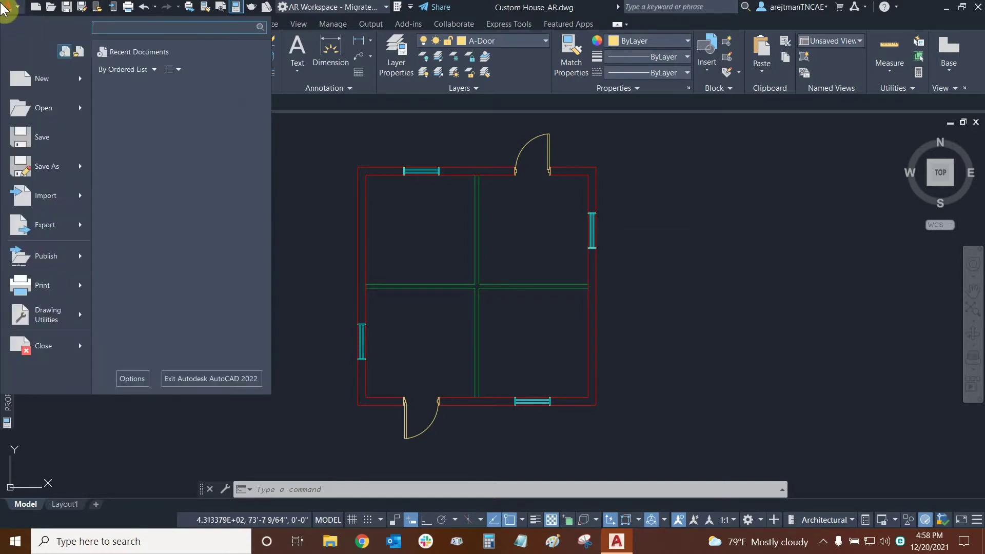
{"action": "mouse_move", "coordinate": [44, 240]}
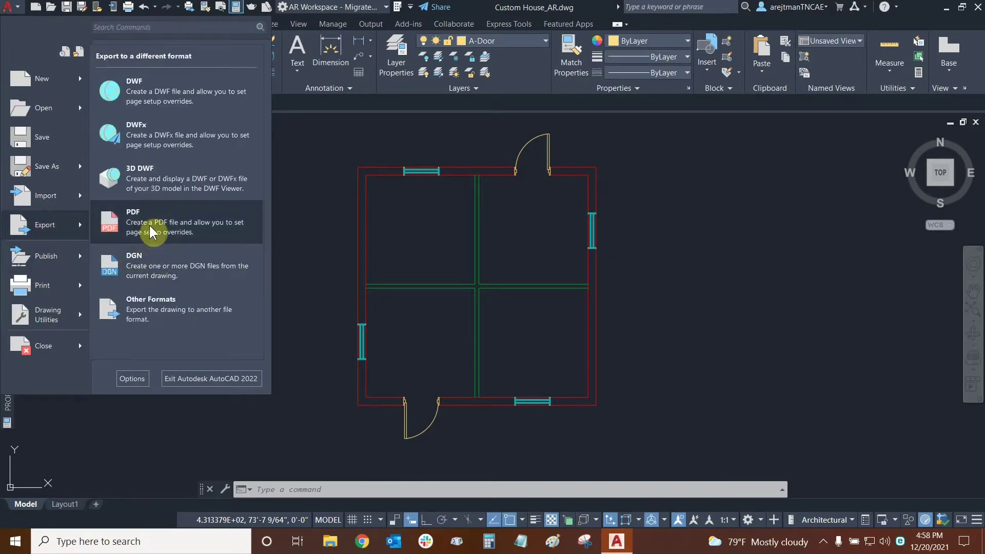
{"action": "left_click", "coordinate": [148, 272]}
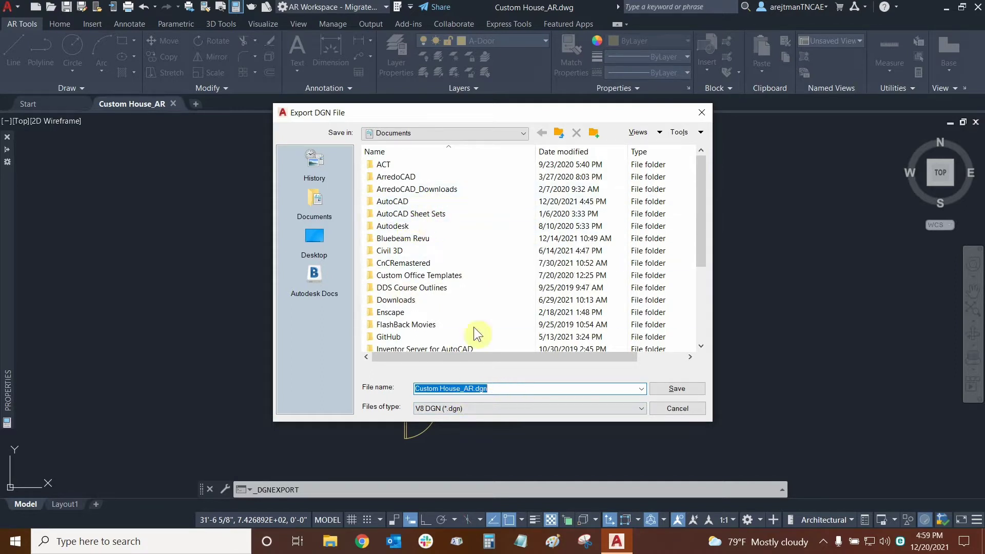
- Save the export as 'Custom House_AR_Converted to DGN.dgn' in Documents\AutoCAD
{"action": "left_click", "coordinate": [477, 388]}
{"action": "key", "text": "BackSpace"}
{"action": "type", "text": "_"}
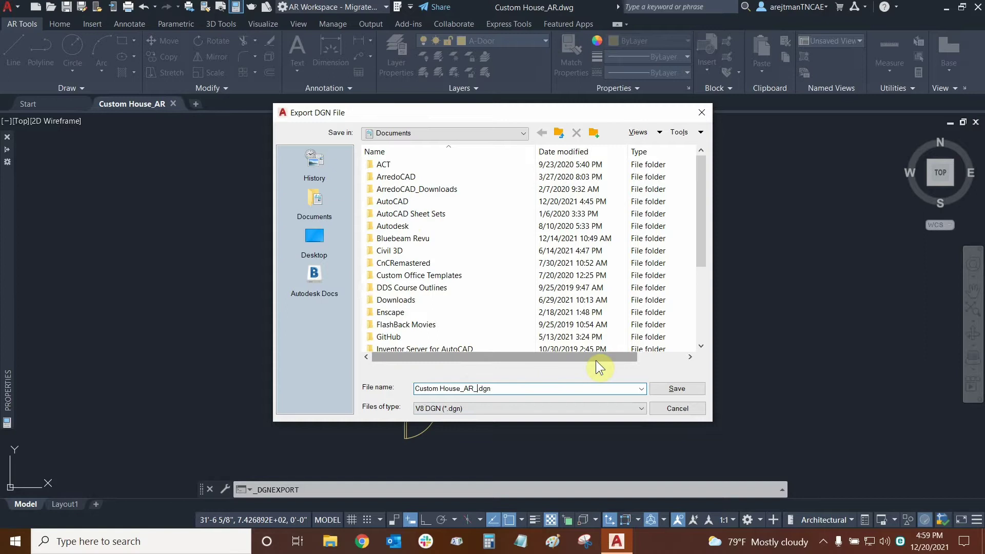
{"action": "type", "text": "Converted to D"}
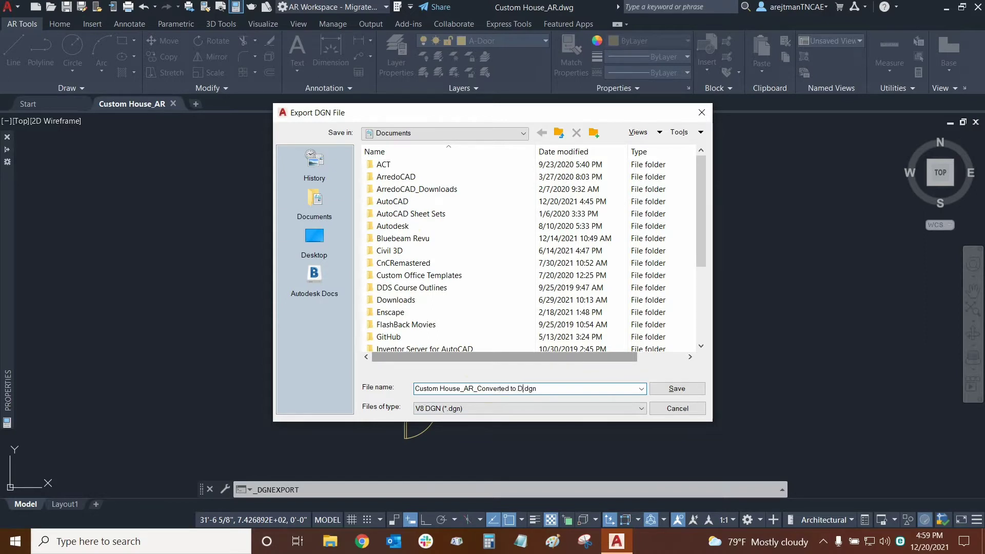
{"action": "type", "text": "GN"}
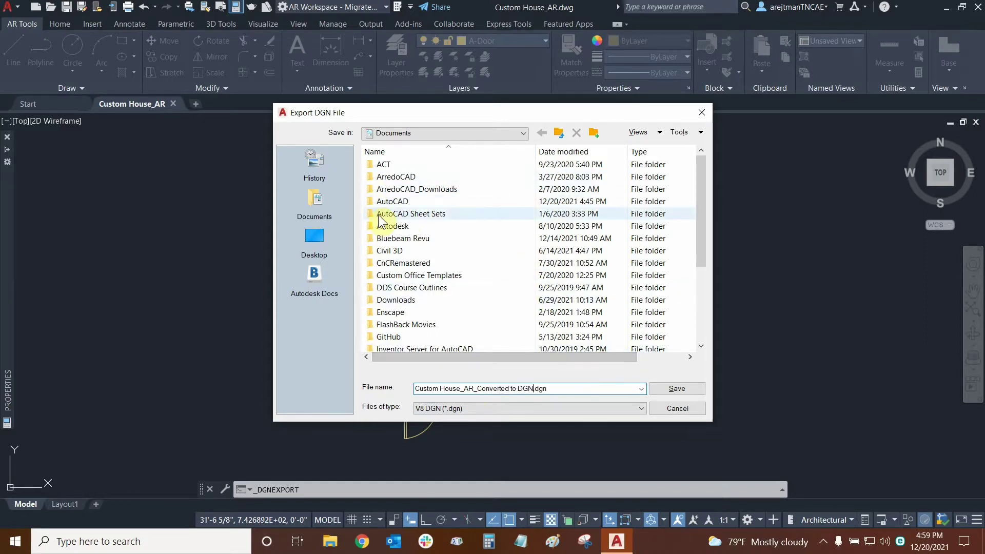
{"action": "double_click", "coordinate": [413, 226]}
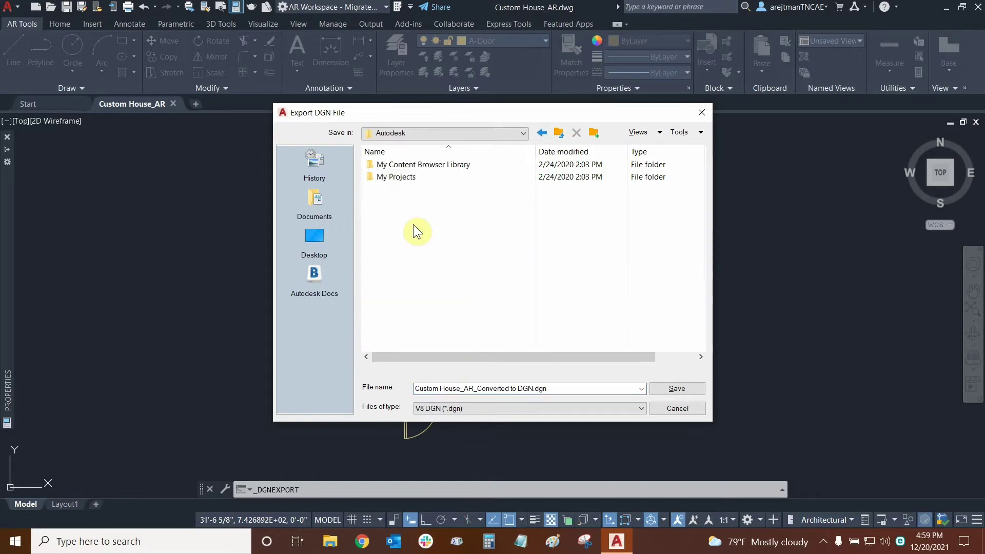
{"action": "left_click", "coordinate": [542, 133]}
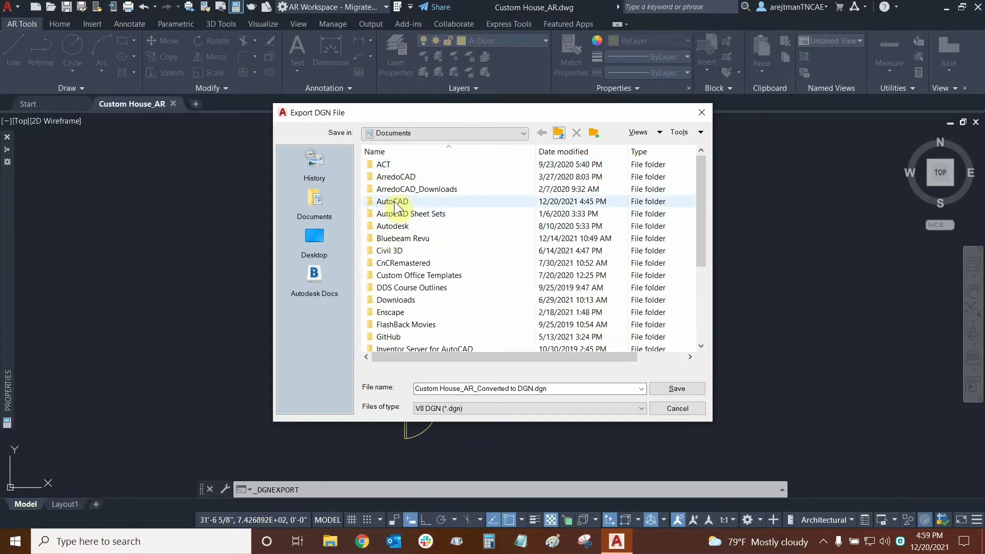
{"action": "double_click", "coordinate": [393, 202]}
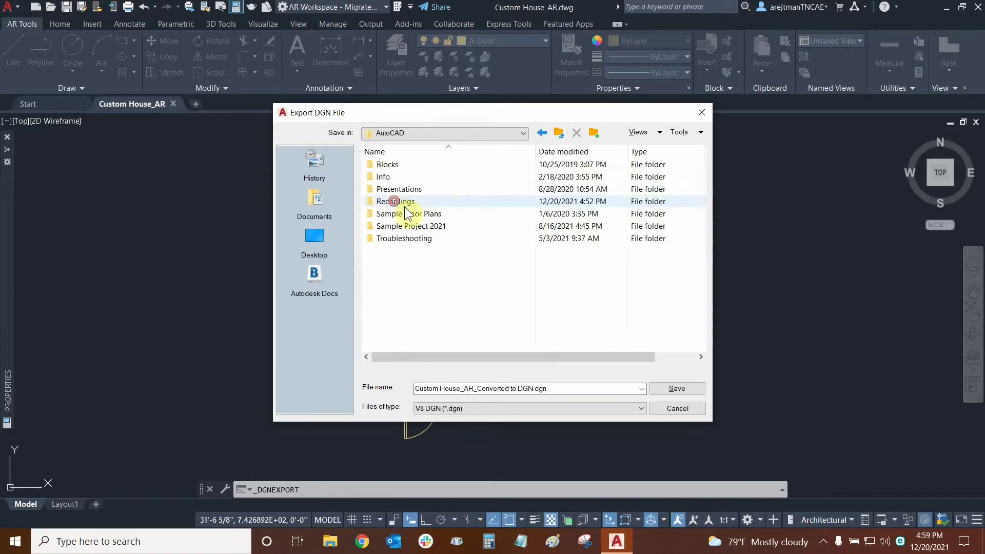
{"action": "left_click", "coordinate": [668, 390]}
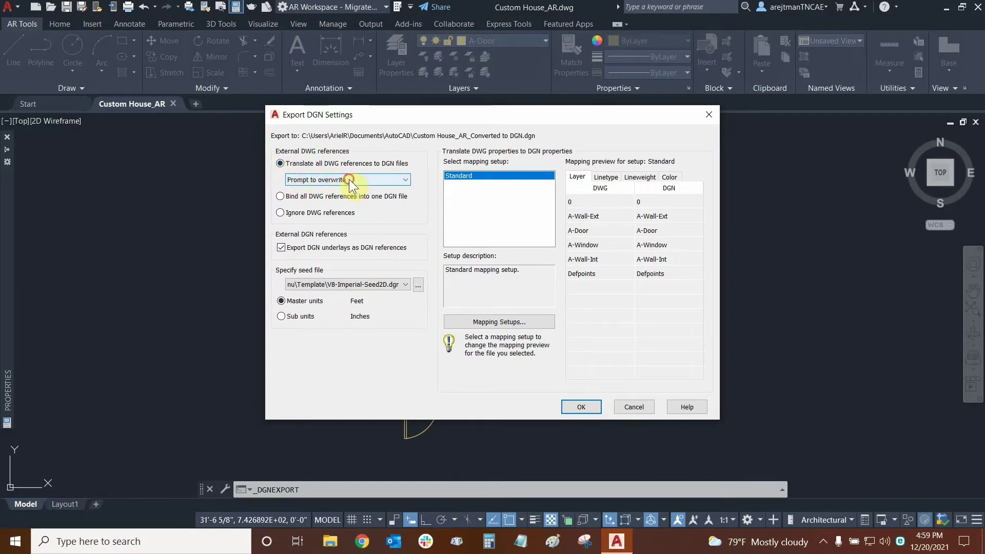
{"action": "left_click", "coordinate": [349, 180]}
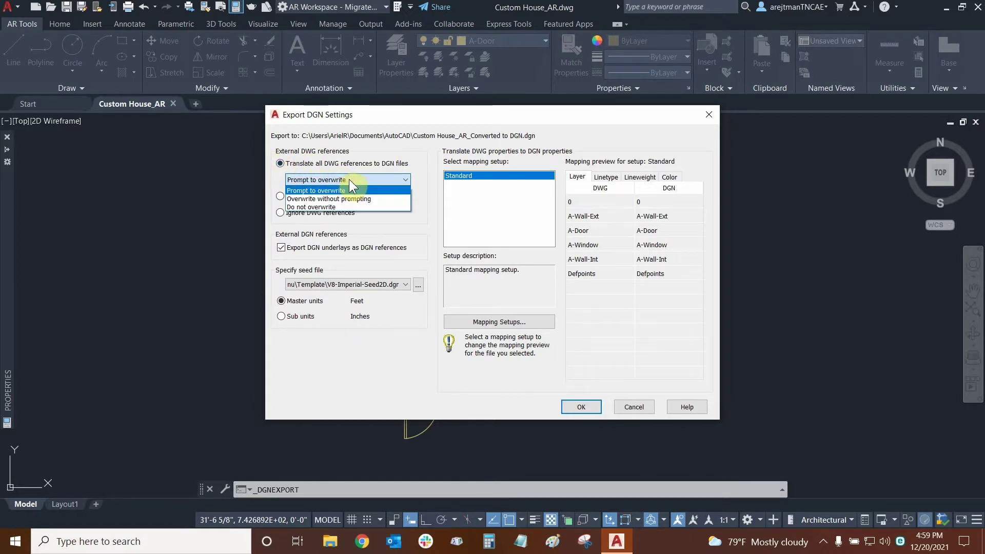
{"action": "left_click", "coordinate": [322, 192]}
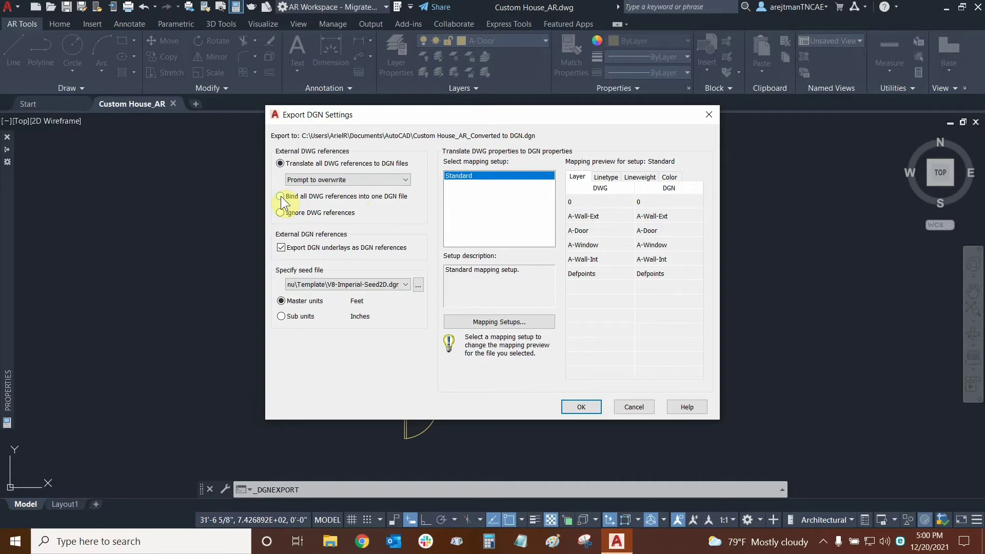
- Keep translating all DWG references and browse for a different DGN seed file
{"action": "left_click", "coordinate": [282, 165]}
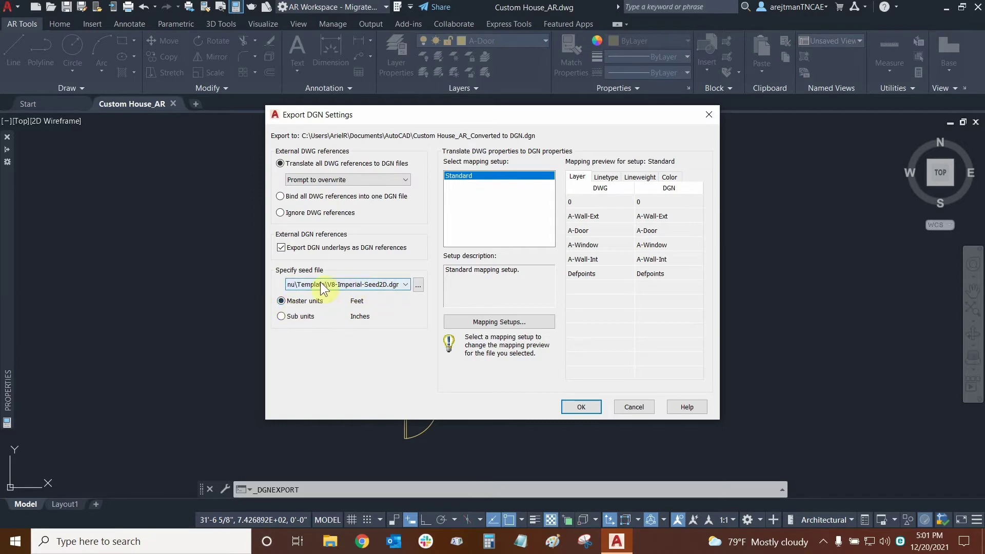
{"action": "left_click", "coordinate": [418, 287]}
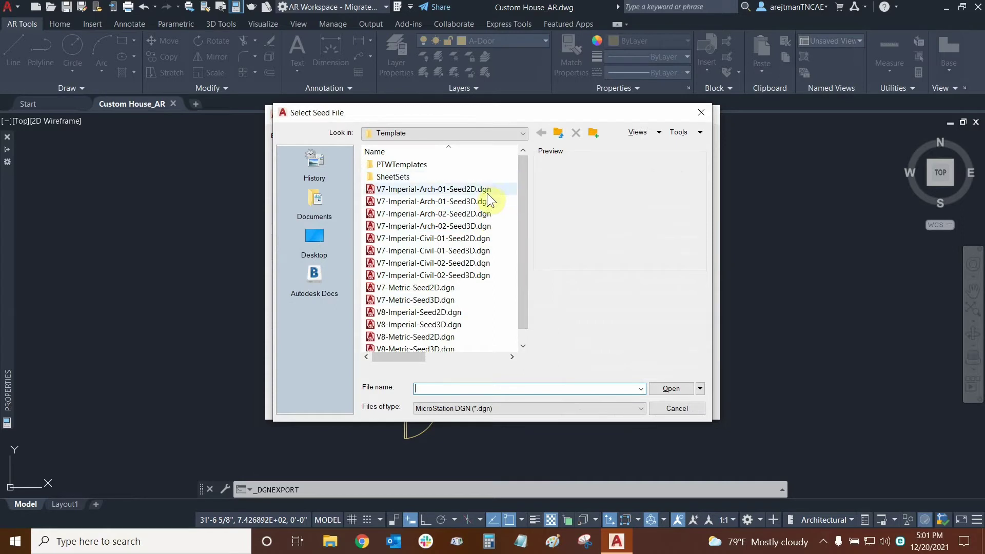
- Look through the seed file list, then cancel to keep the V8-Imperial-Seed2D seed
{"action": "left_click", "coordinate": [522, 180]}
{"action": "left_click_drag", "start_coordinate": [521, 196], "coordinate": [529, 168]}
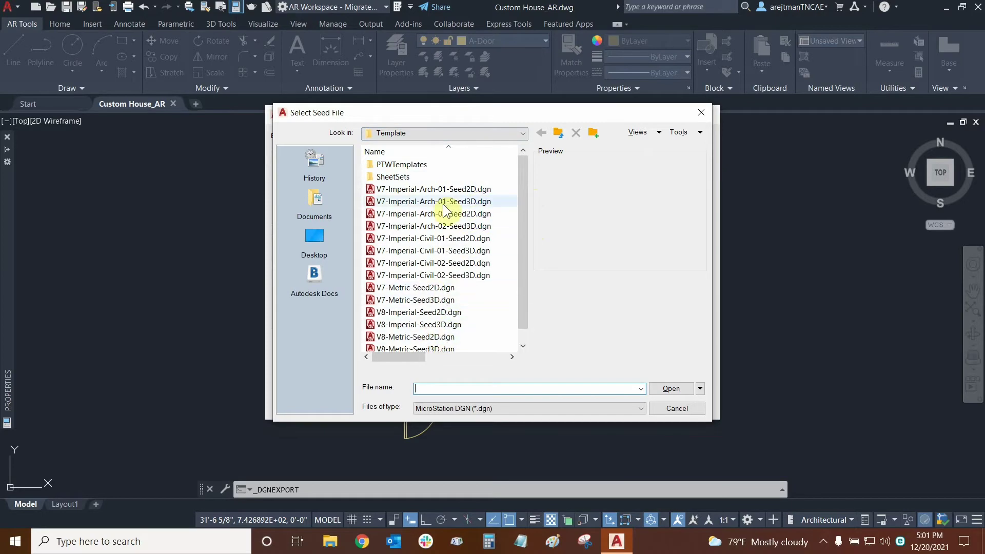
{"action": "scroll", "coordinate": [441, 201], "scroll_direction": "down", "scroll_amount": 1}
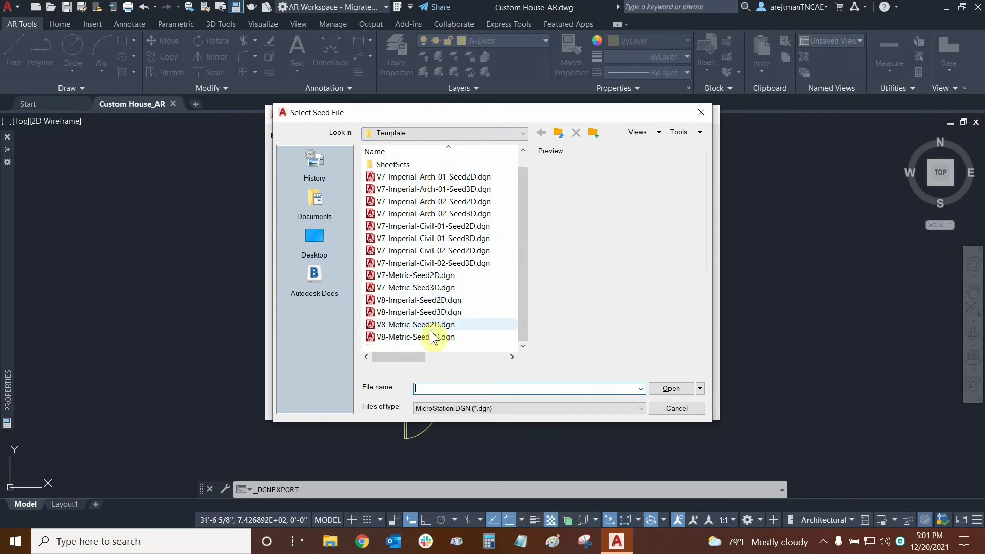
{"action": "left_click", "coordinate": [673, 408]}
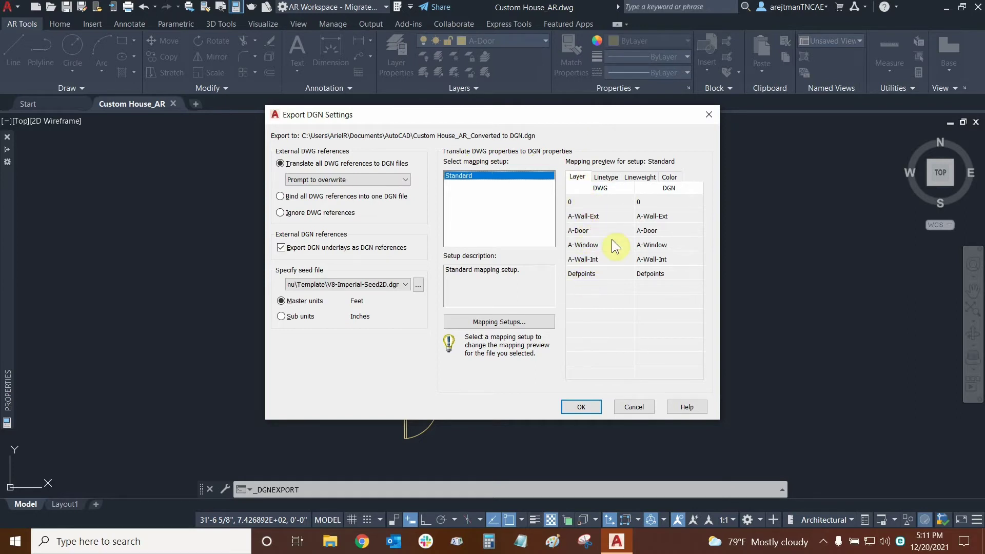
- Preview the Standard linetype, lineweight and colour mappings, then bring up Mapping Setups
{"action": "left_click", "coordinate": [614, 176]}
{"action": "left_click", "coordinate": [638, 177]}
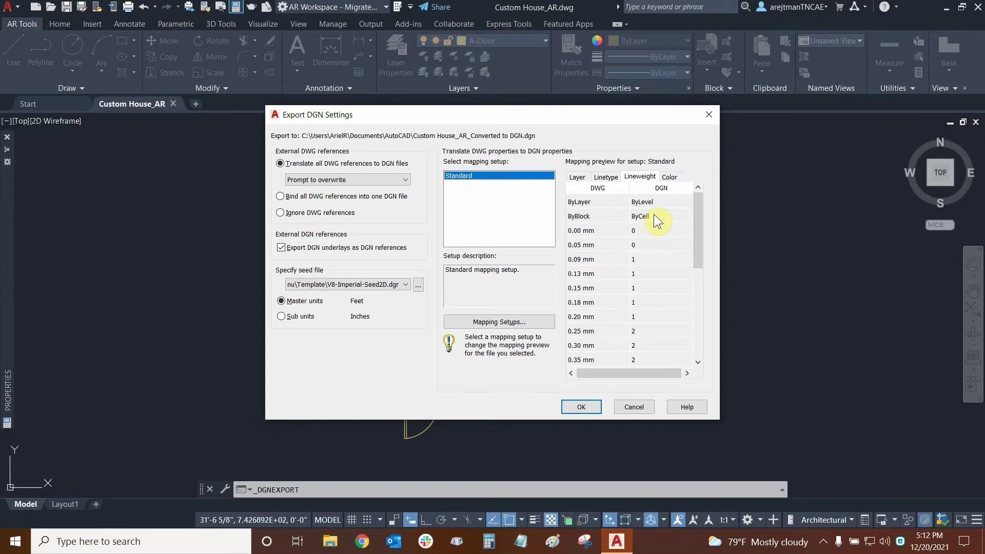
{"action": "left_click", "coordinate": [670, 178]}
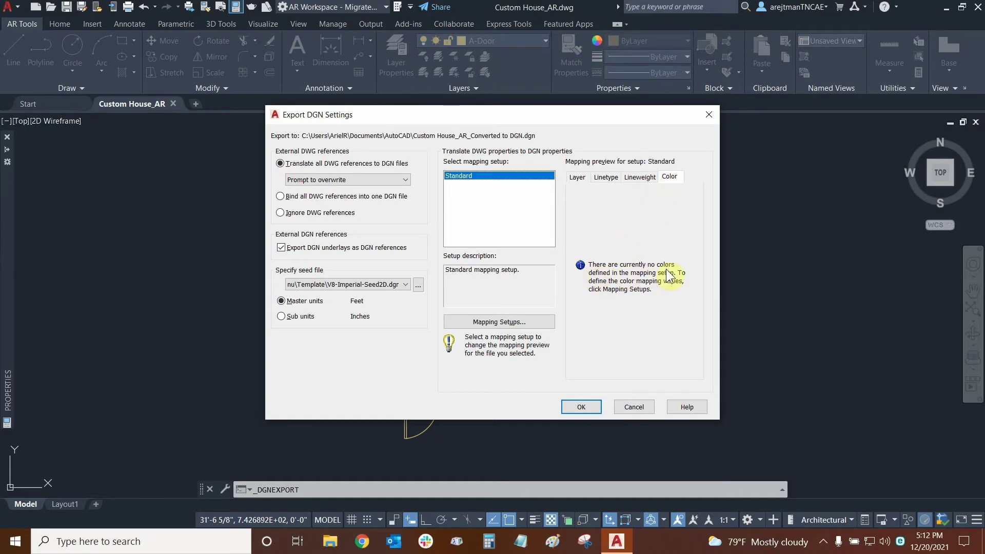
{"action": "left_click", "coordinate": [498, 323]}
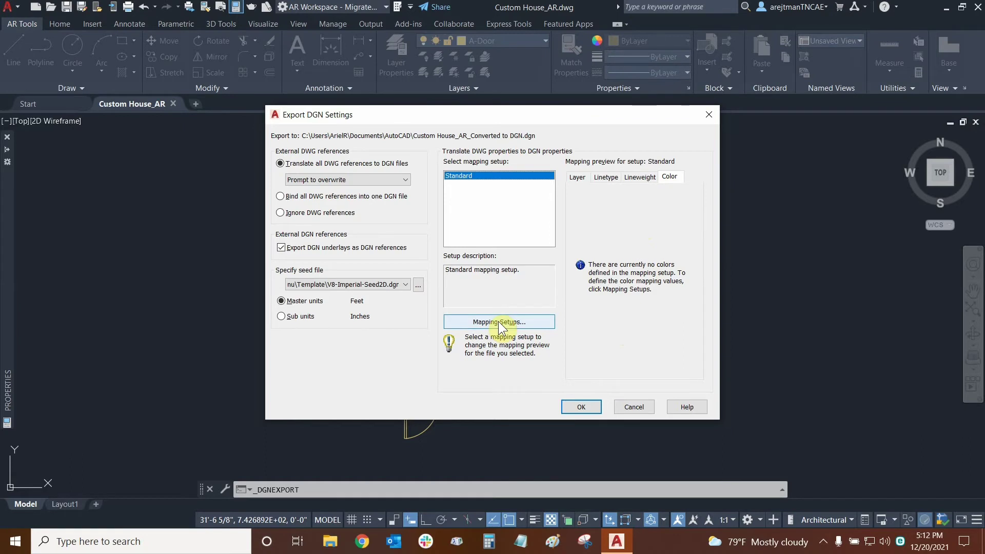
{"action": "left_click", "coordinate": [498, 322]}
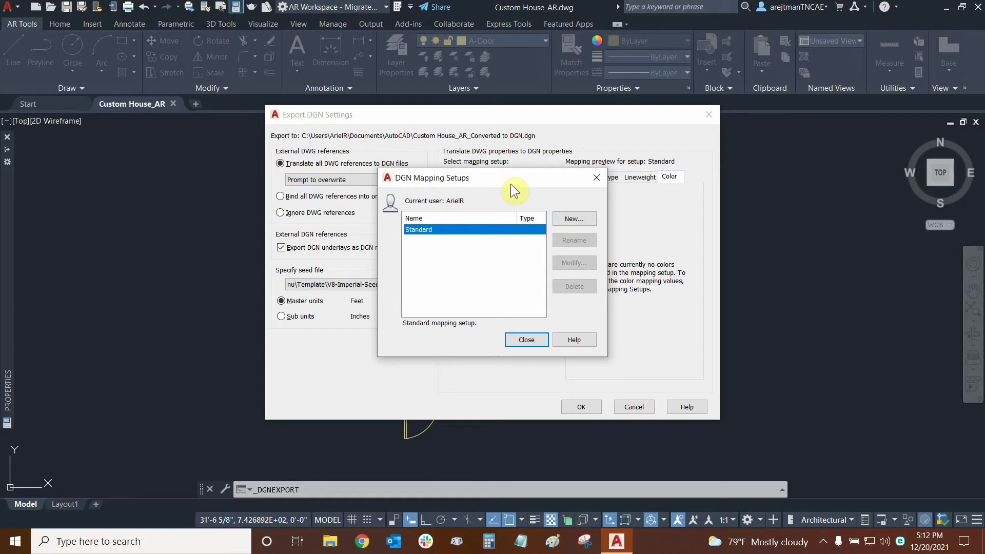
- Add a mapping setup named 'Custom Settings' based on Standard, type Export, and continue
{"action": "left_click", "coordinate": [570, 219]}
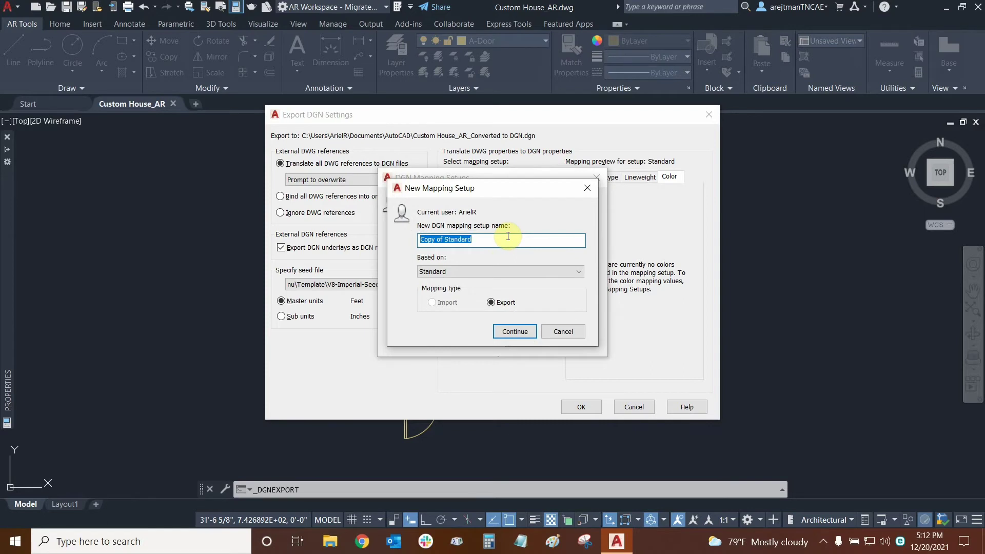
{"action": "type", "text": "Custom "}
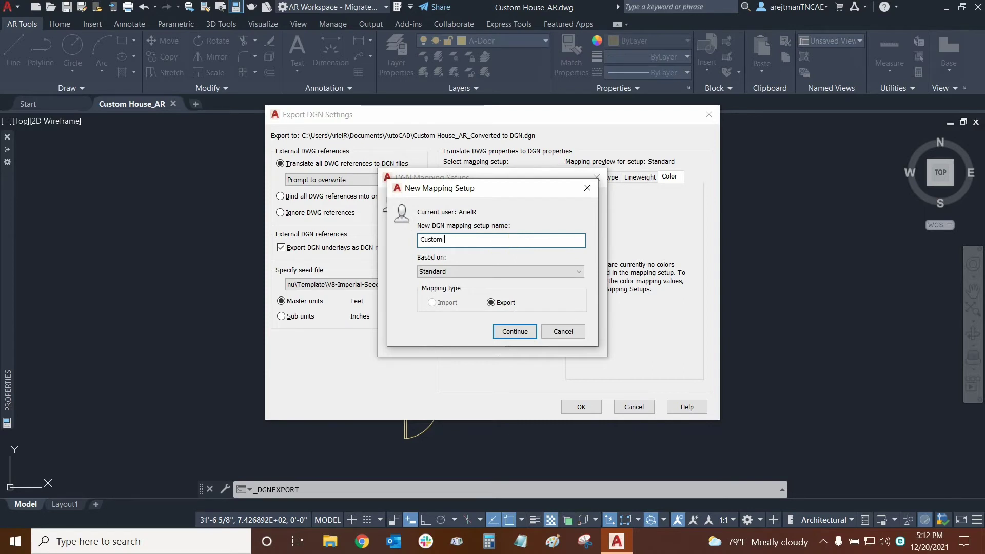
{"action": "type", "text": "Settings"}
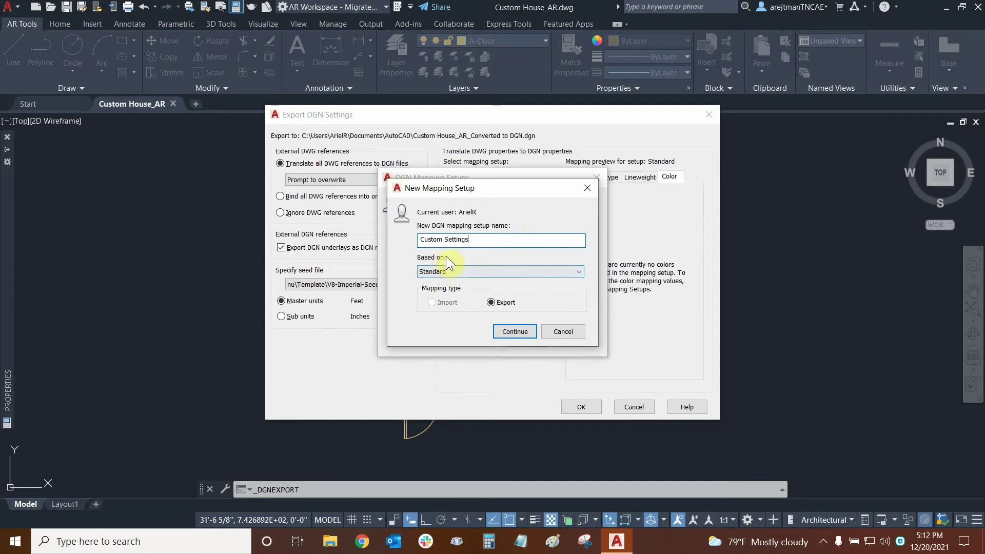
{"action": "left_click", "coordinate": [459, 281]}
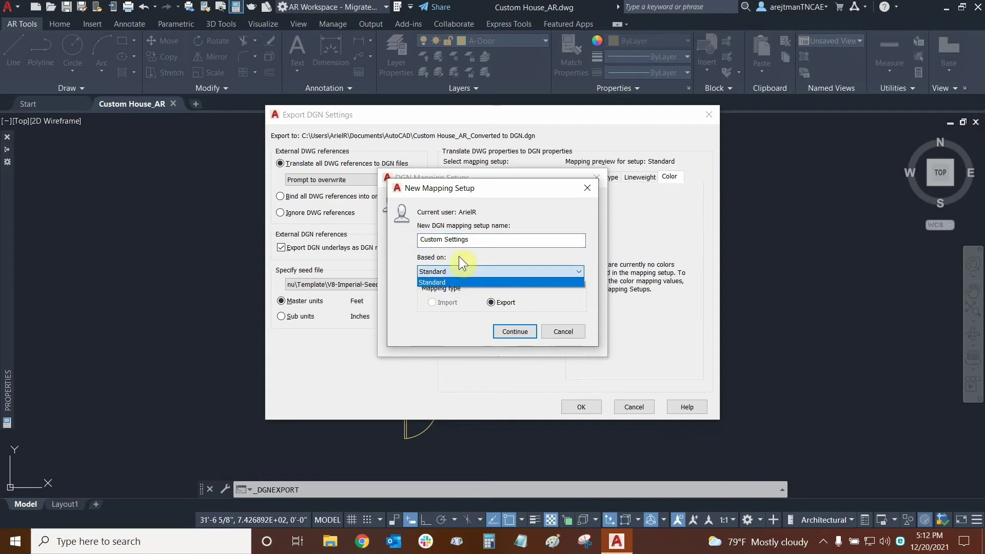
{"action": "left_click", "coordinate": [459, 257]}
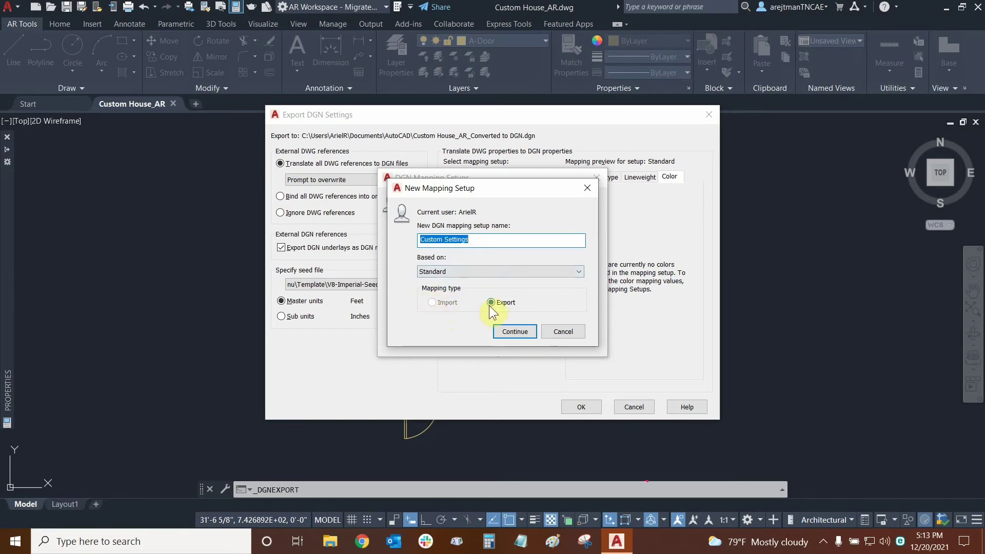
{"action": "left_click", "coordinate": [499, 331]}
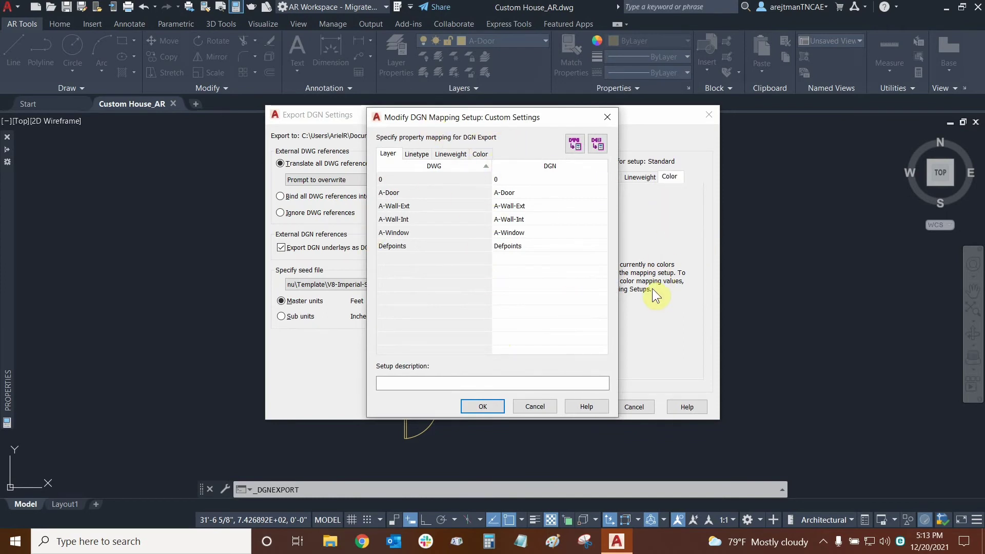
{"action": "left_click", "coordinate": [417, 155]}
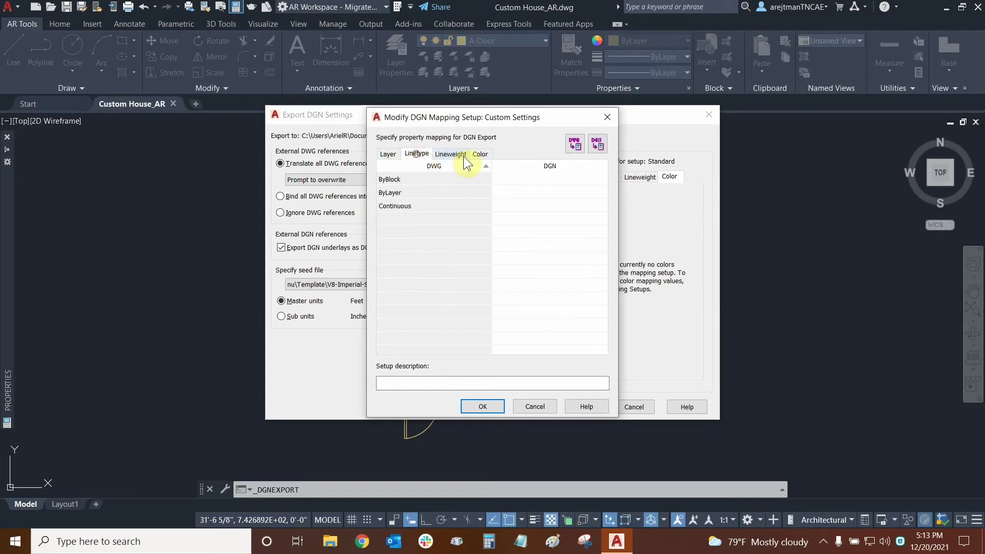
{"action": "left_click", "coordinate": [450, 155]}
{"action": "left_click", "coordinate": [481, 154]}
{"action": "left_click", "coordinate": [388, 155]}
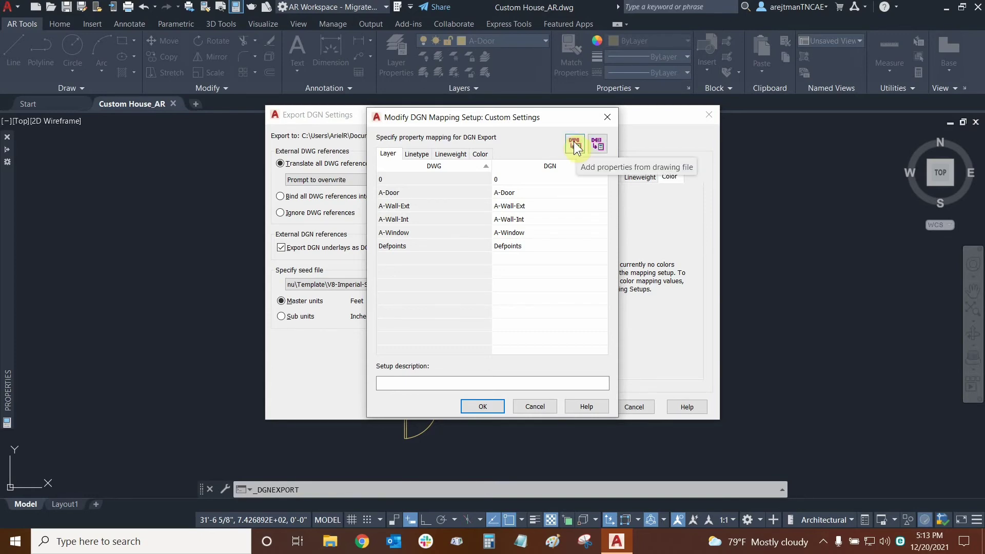
{"action": "left_click", "coordinate": [576, 145]}
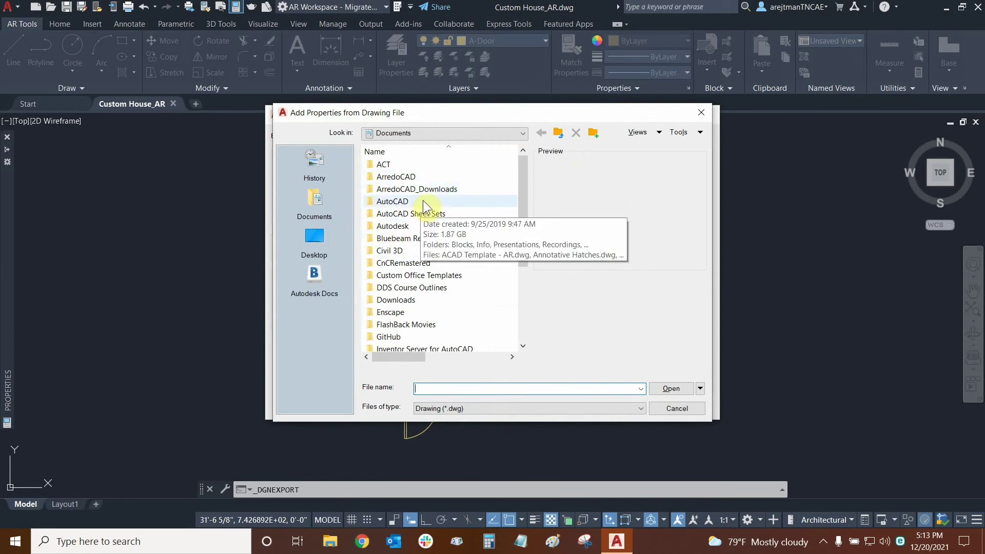
{"action": "left_click", "coordinate": [695, 408]}
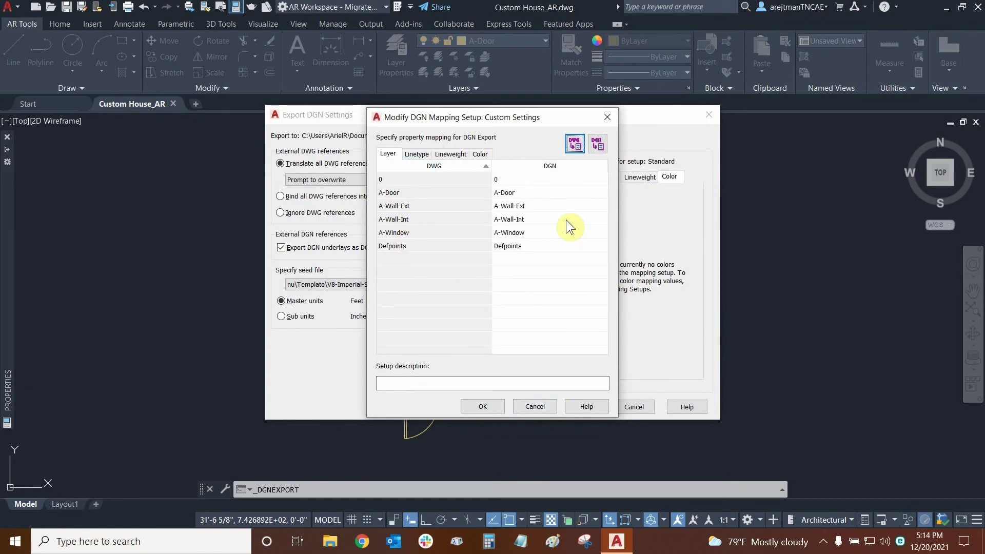
- Review linetype and lineweight mappings, discard the Custom Settings edits, and close Mapping Setups
{"action": "left_click", "coordinate": [416, 154]}
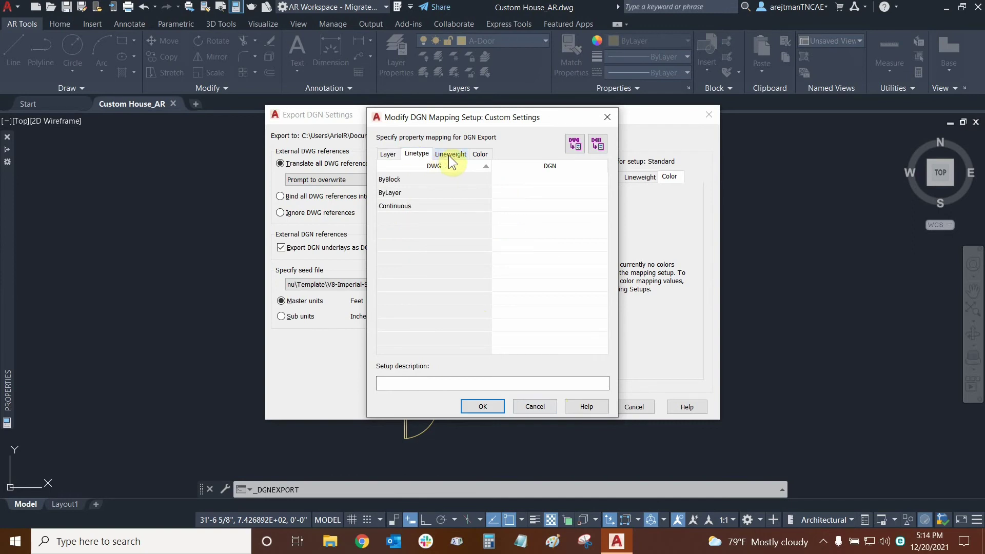
{"action": "left_click", "coordinate": [449, 154]}
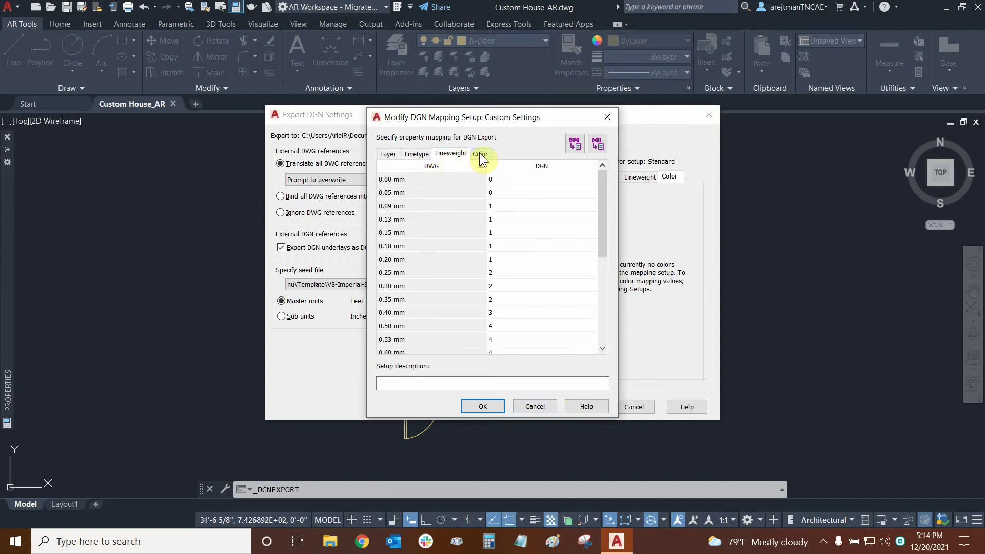
{"action": "left_click", "coordinate": [393, 154]}
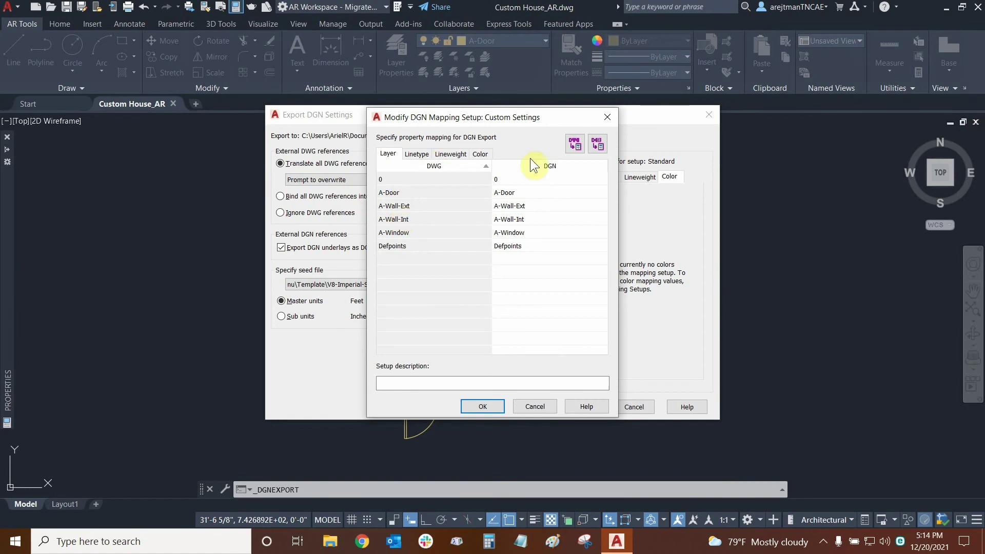
{"action": "left_click", "coordinate": [544, 408]}
{"action": "left_click", "coordinate": [527, 339]}
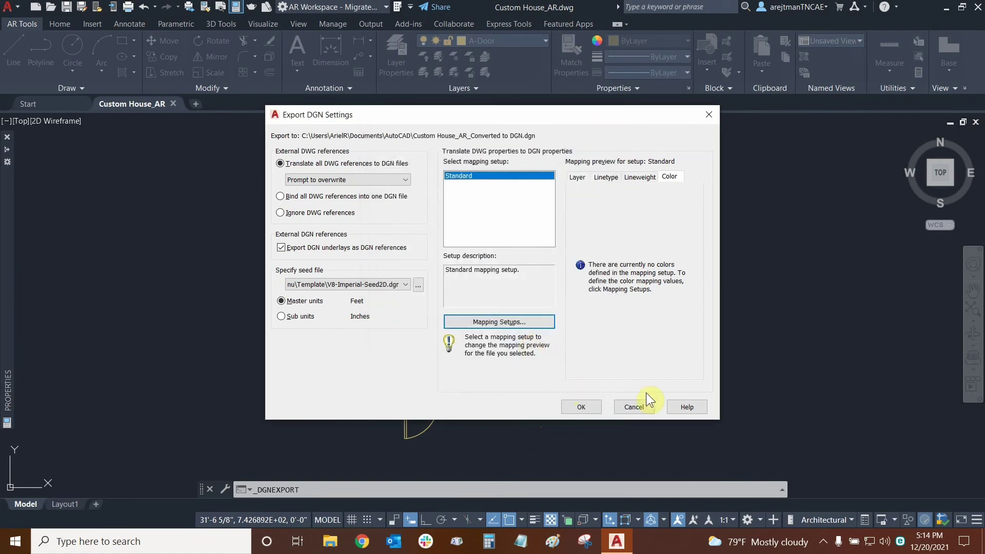
- Run the DGN export and find the 41.5 KB .dgn file in Documents\AutoCAD, sorted newest first
{"action": "left_click", "coordinate": [581, 407]}
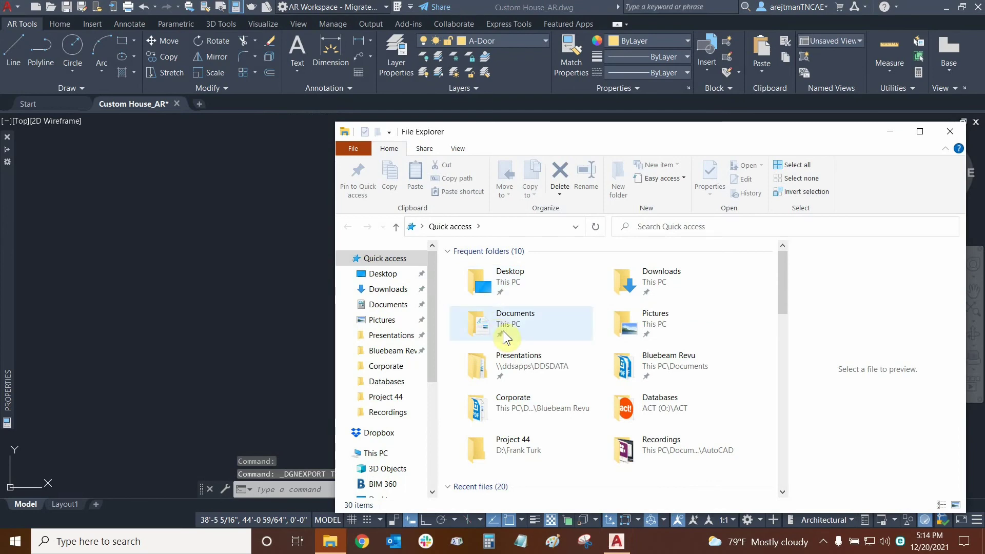
{"action": "double_click", "coordinate": [503, 330]}
{"action": "double_click", "coordinate": [513, 309]}
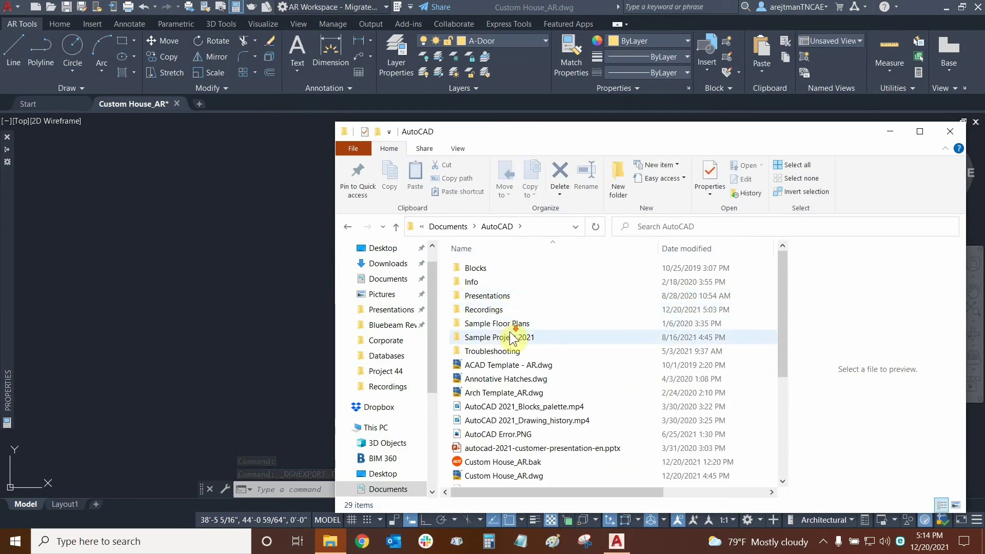
{"action": "scroll", "coordinate": [515, 335], "scroll_direction": "down", "scroll_amount": 3}
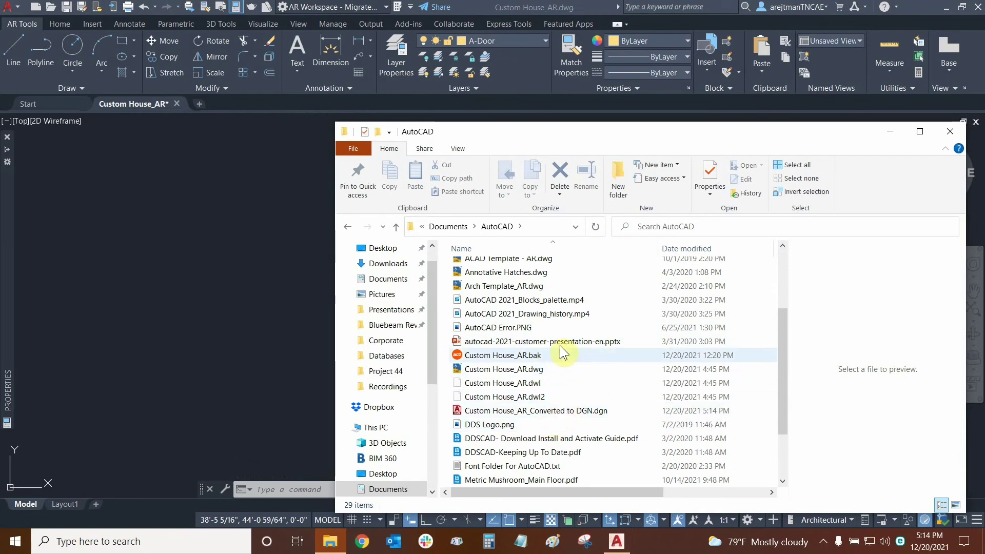
{"action": "scroll", "coordinate": [600, 329], "scroll_direction": "up", "scroll_amount": 3}
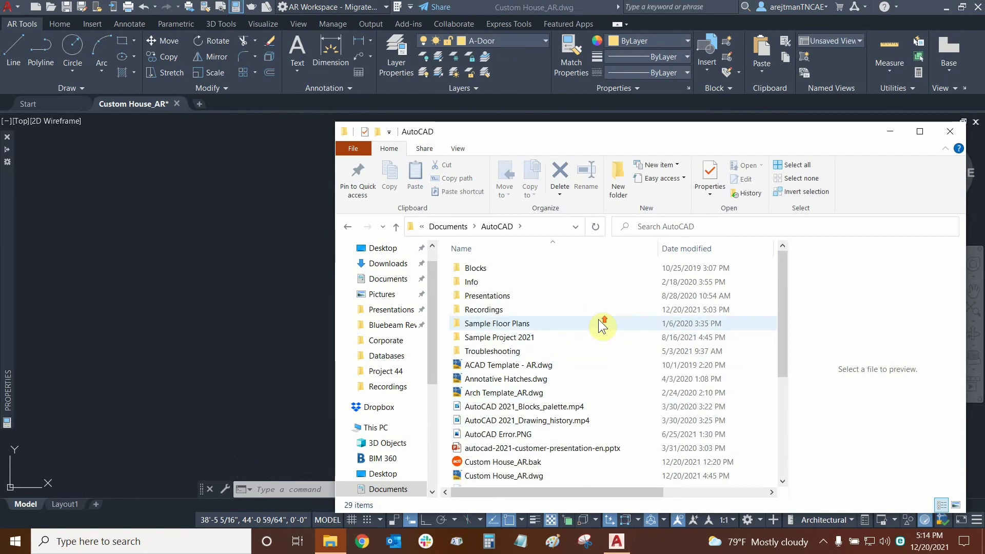
{"action": "left_click", "coordinate": [694, 253]}
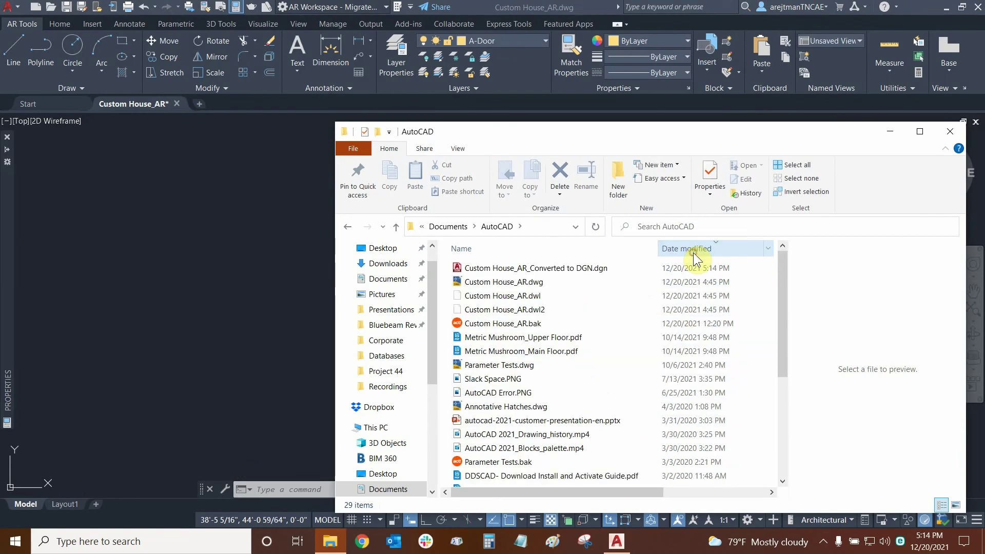
{"action": "left_click", "coordinate": [478, 267]}
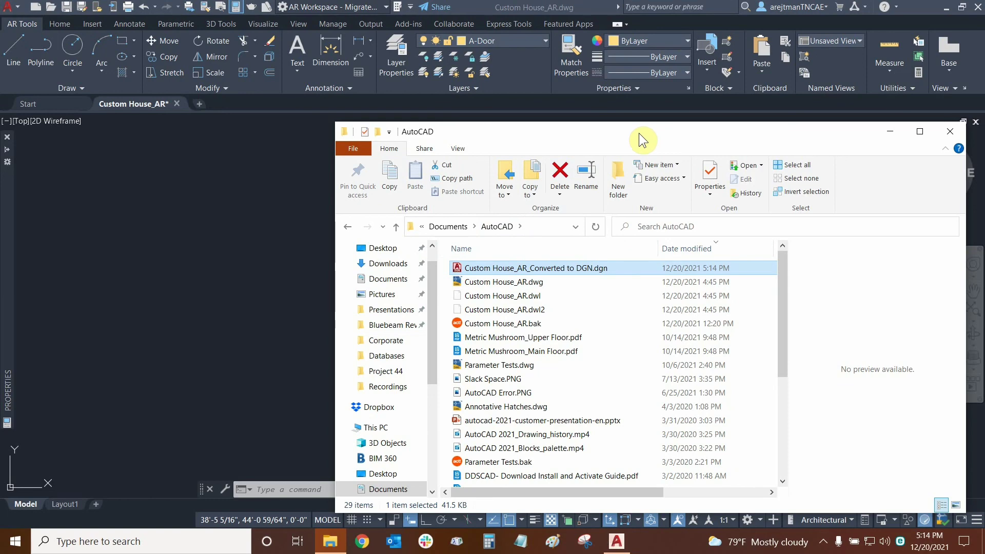
- Minimize File Explorer to get back to the Custom House_AR floor plan
{"action": "left_click", "coordinate": [889, 134]}
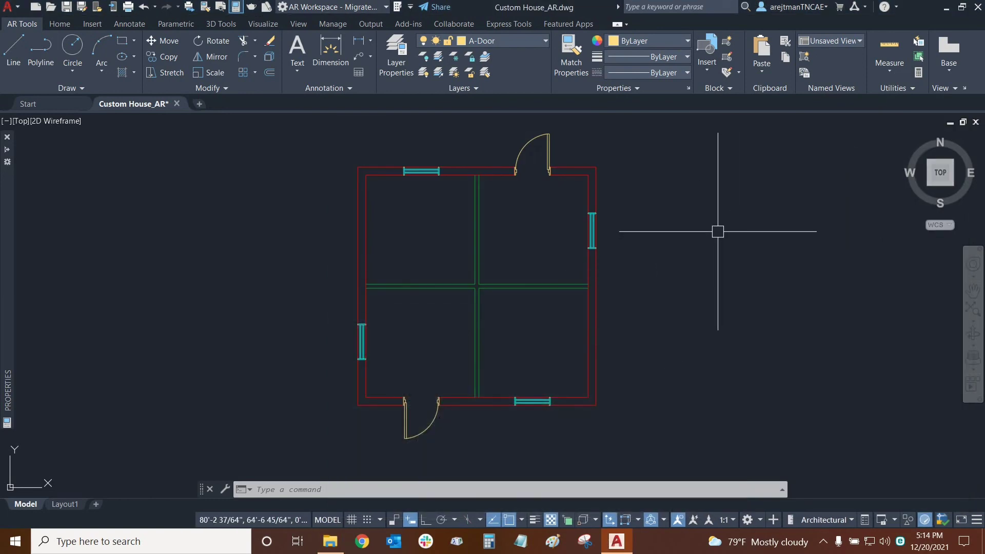